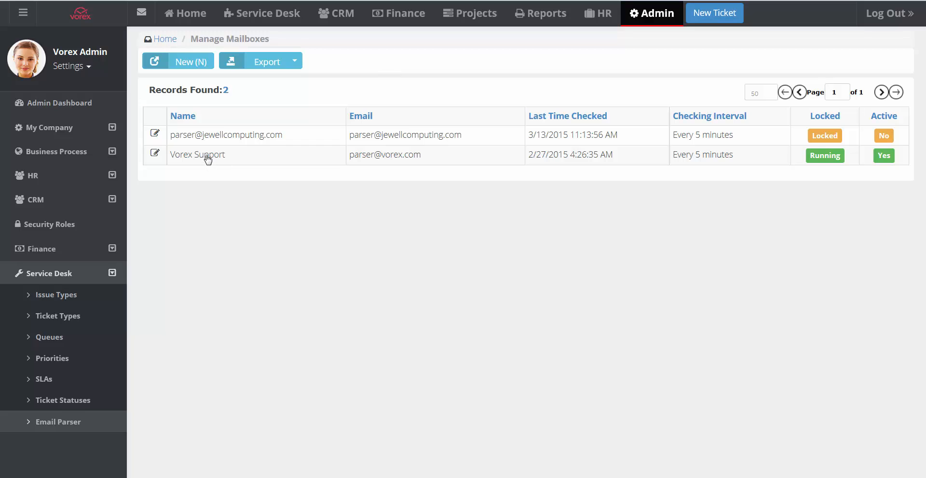
Step: In the Vorex Support mailbox, set the checking interval to every 5 minutes and test the mail connection
left_click(207, 156)
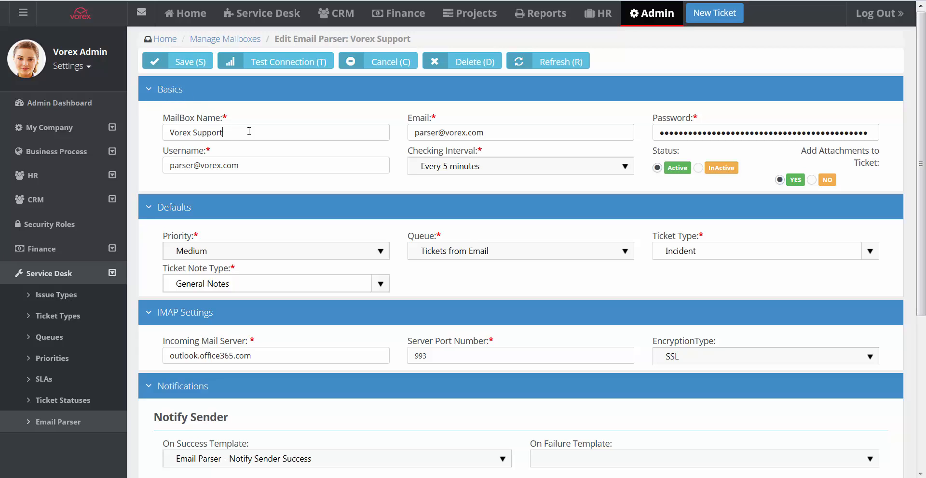
left_click(495, 132)
left_click(418, 166)
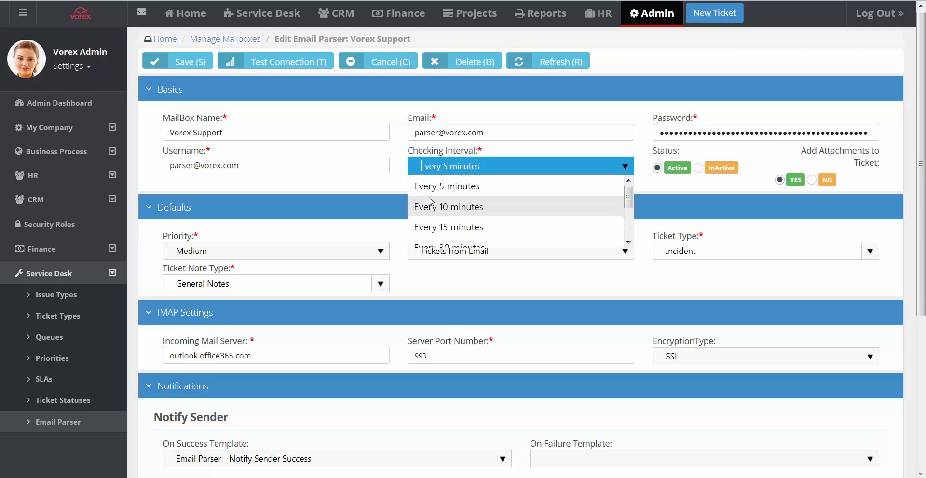
left_click(436, 186)
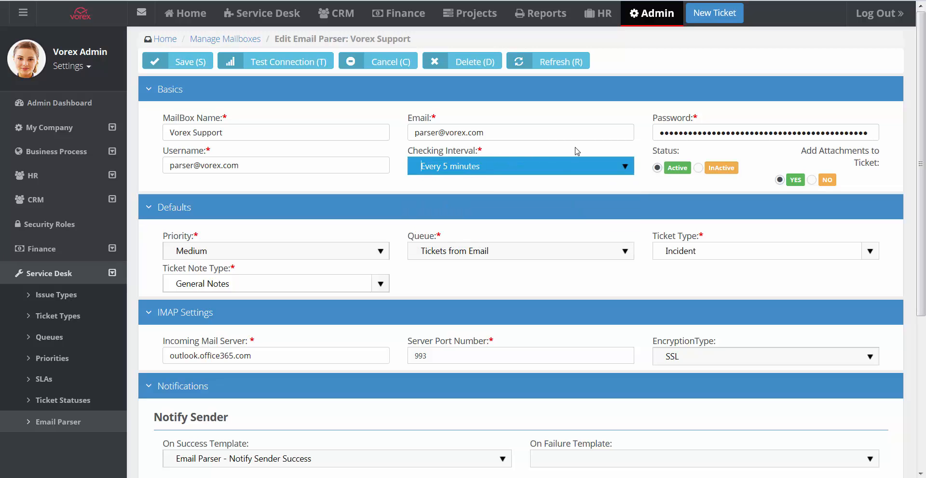
left_click(622, 150)
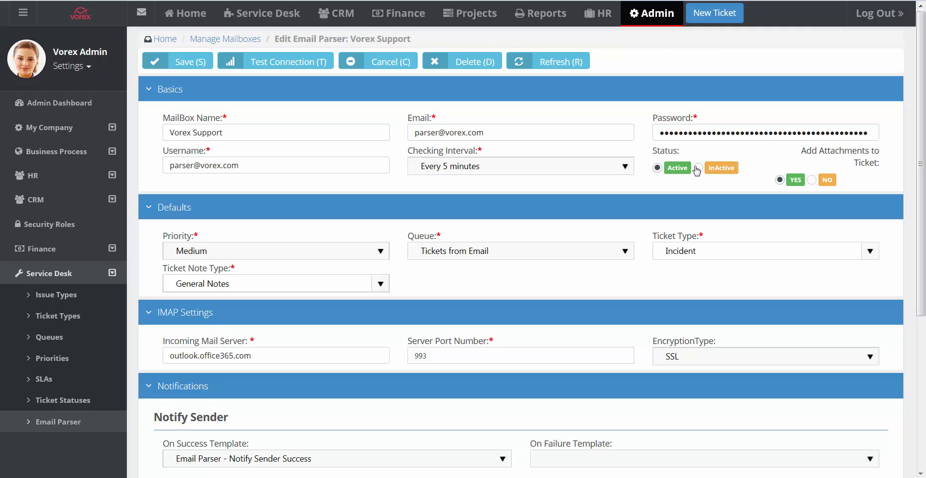
left_click(271, 68)
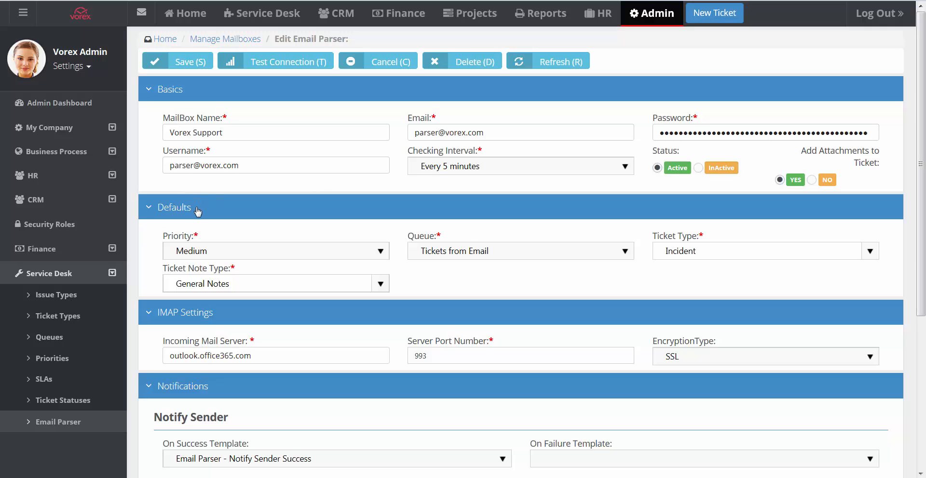
Step: Examine the options available for the mailbox's default priority, queue and ticket type
left_click(195, 253)
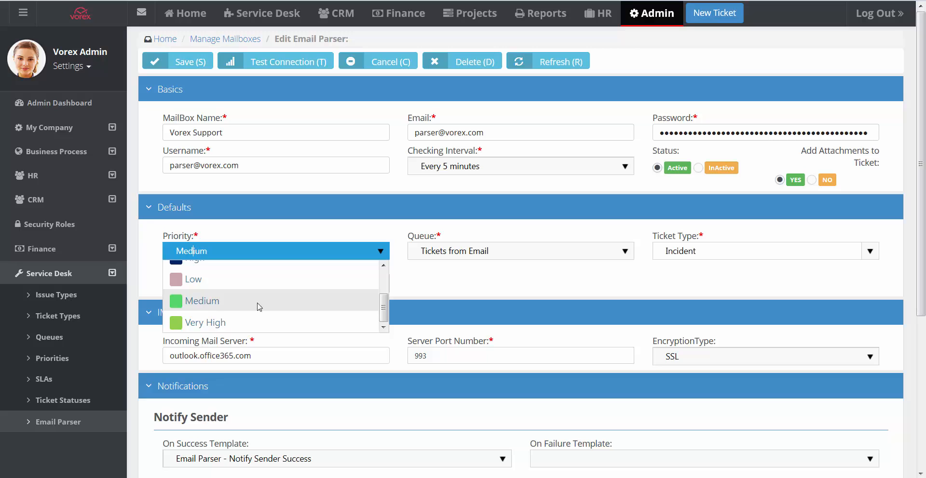
left_click(395, 230)
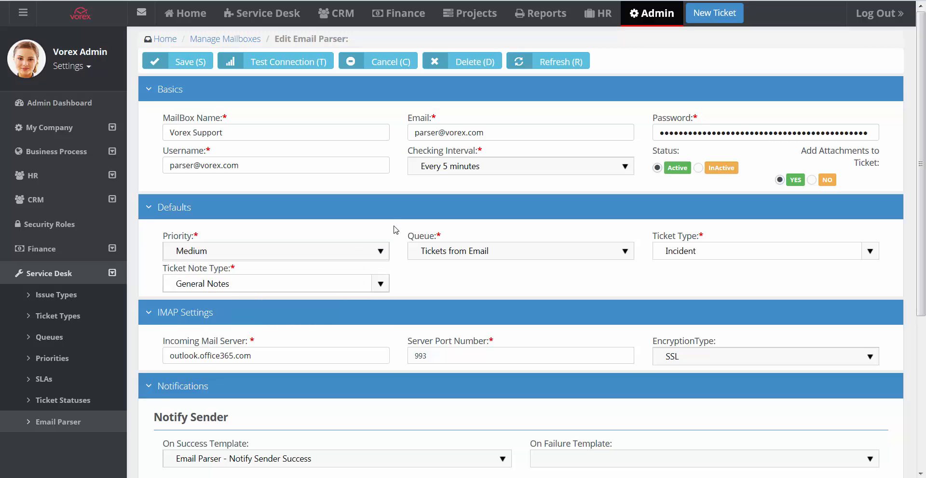
left_click(427, 250)
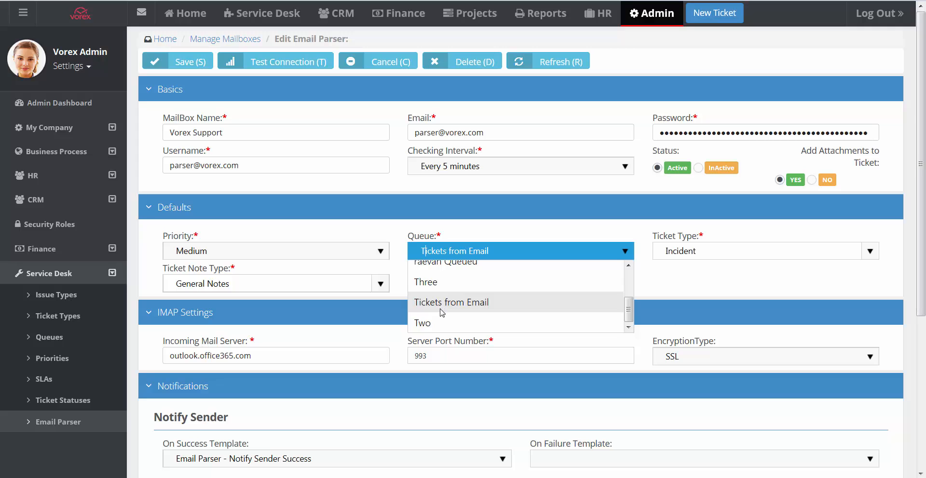
left_click(610, 236)
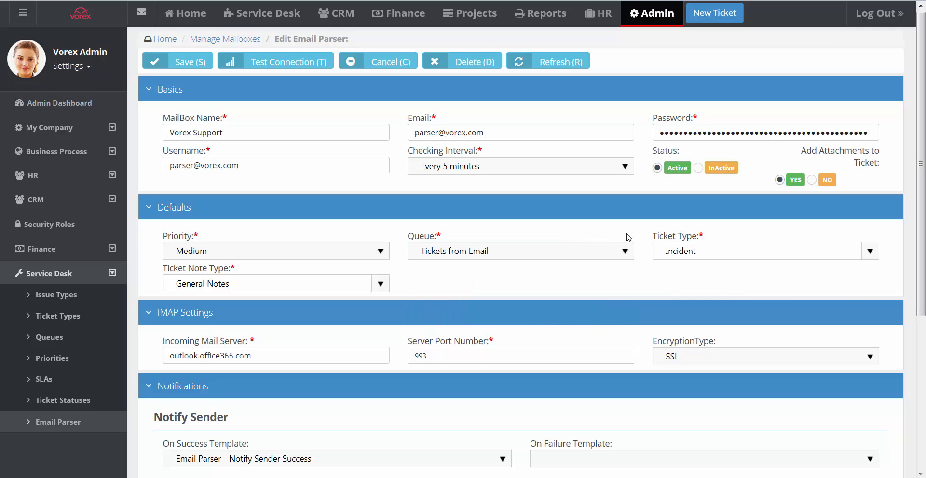
left_click(668, 250)
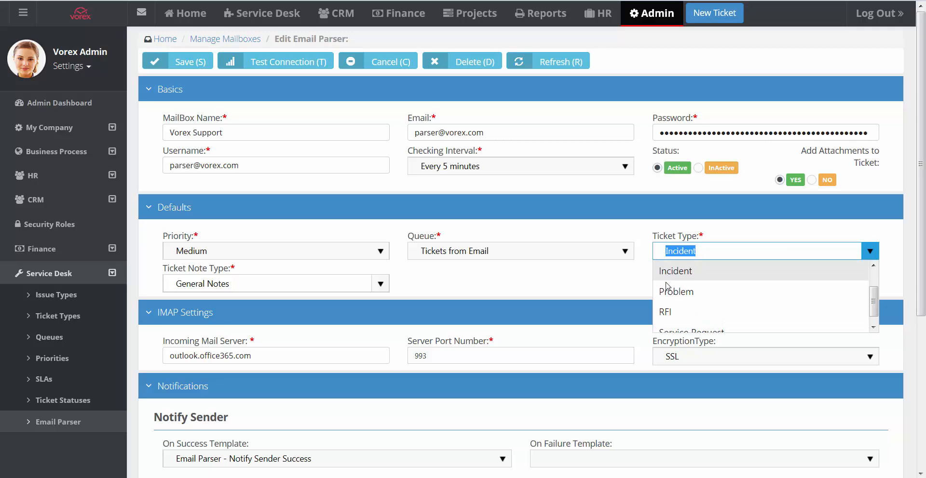
left_click(635, 226)
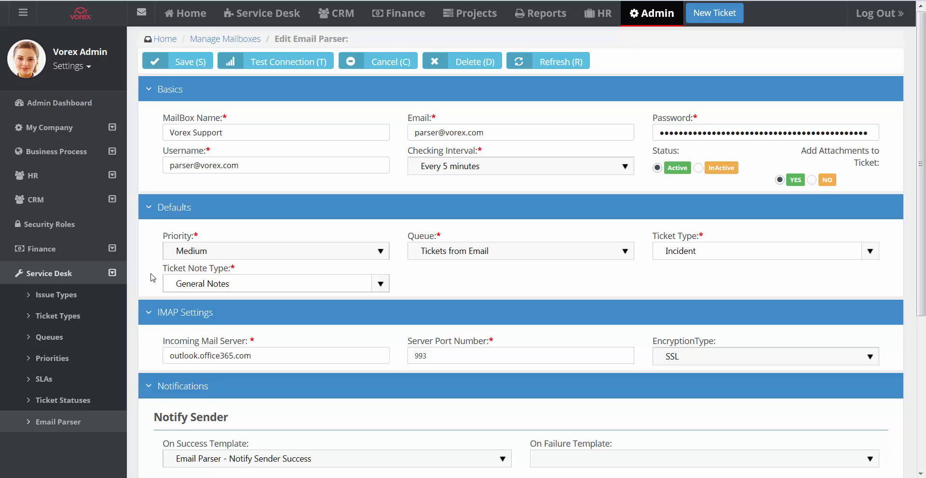
Step: Review the IMAP server port number and the available encryption types
scroll(153, 294, "down", 1)
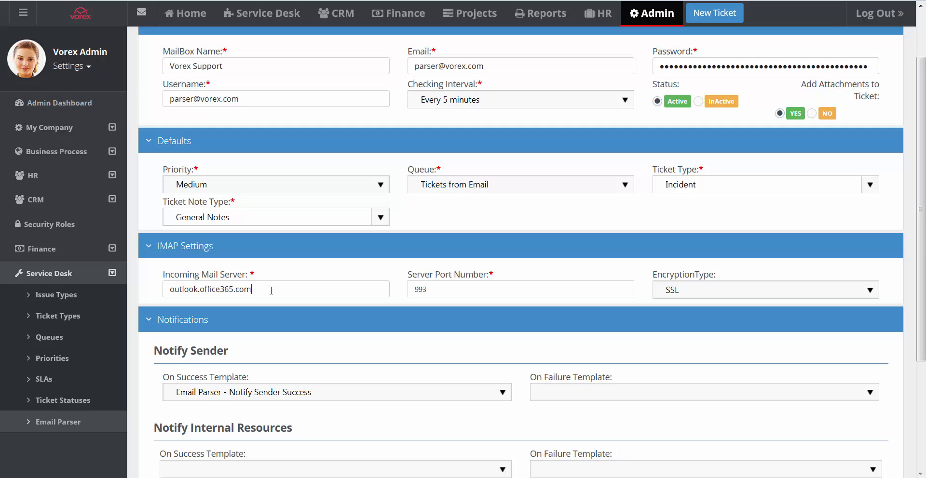
double_click(448, 290)
left_click(677, 291)
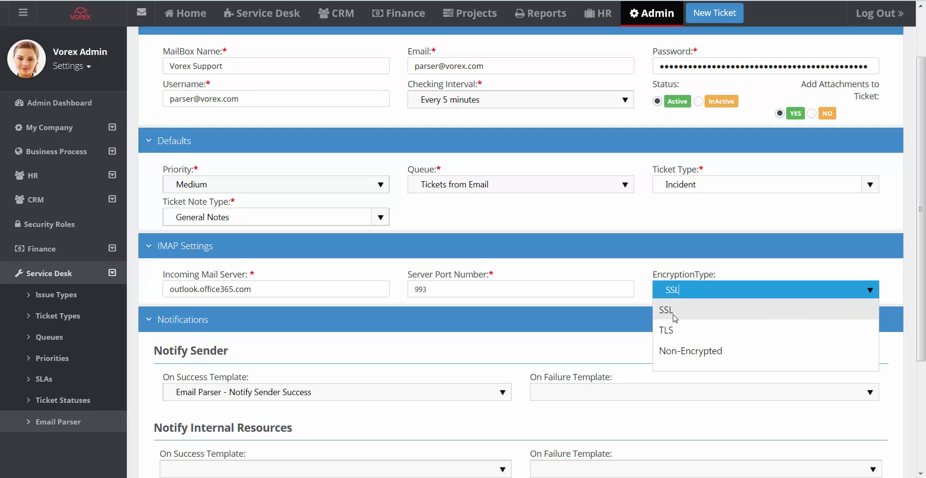
left_click(632, 275)
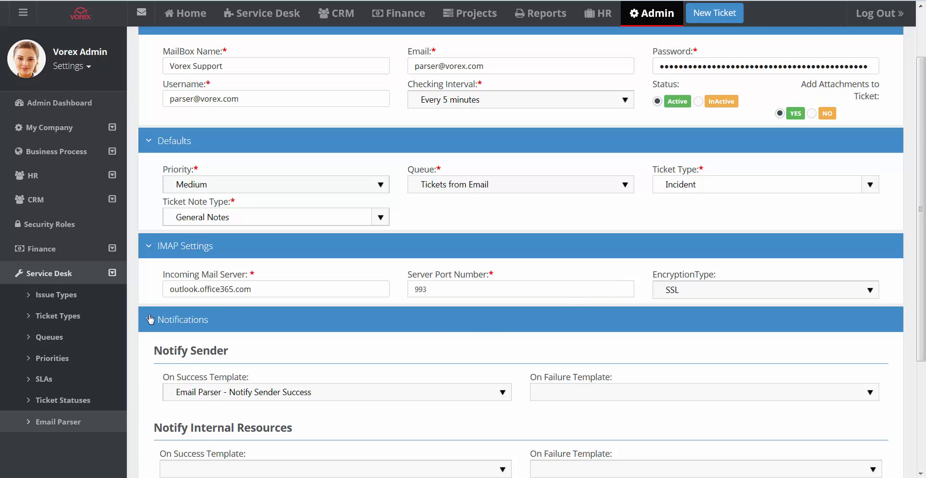
Step: Set the success template for notifying the sender to Email Parser - Notify Sender Success
scroll(147, 287, "up", 2)
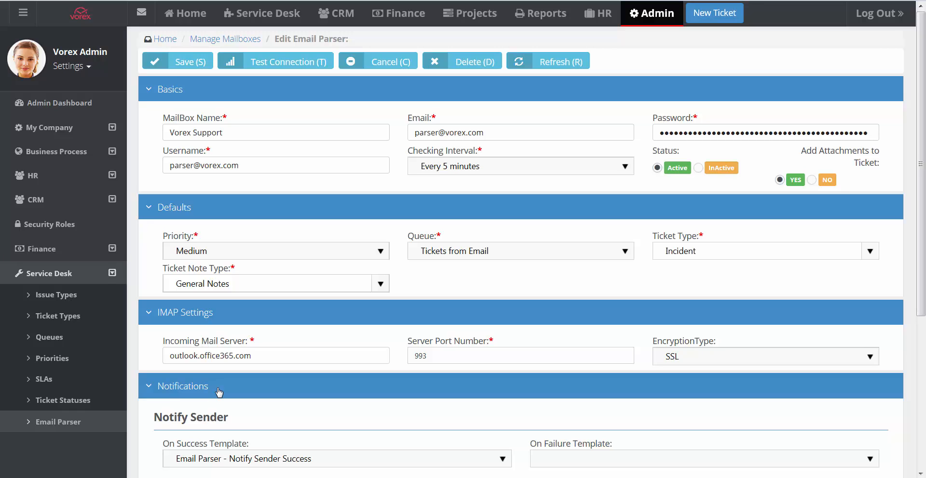
scroll(219, 391, "down", 1)
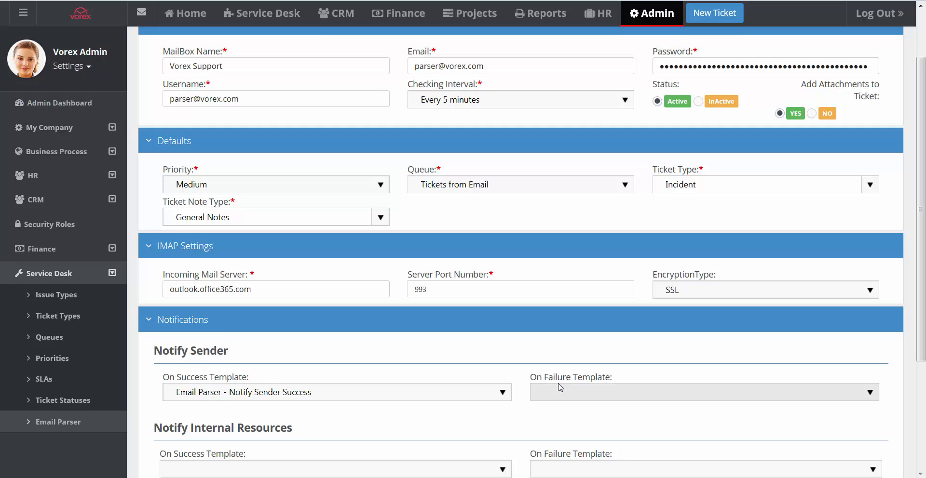
left_click(329, 396)
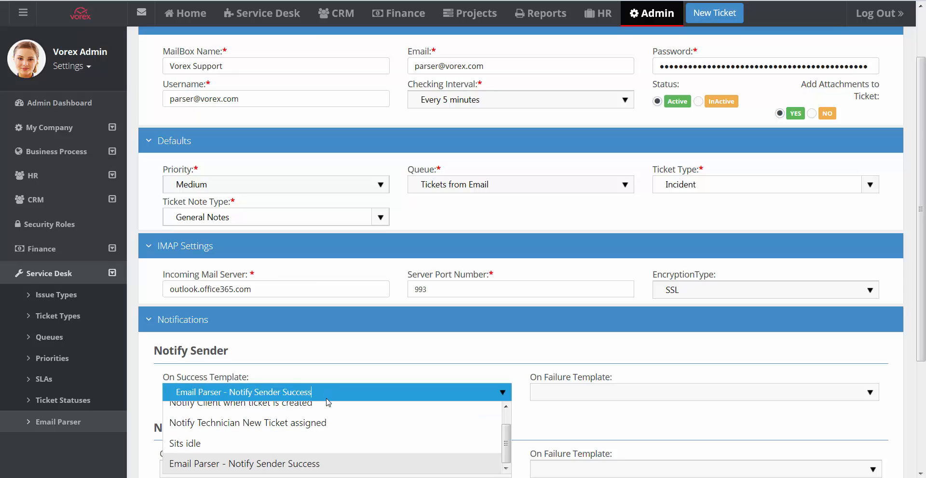
left_click(333, 465)
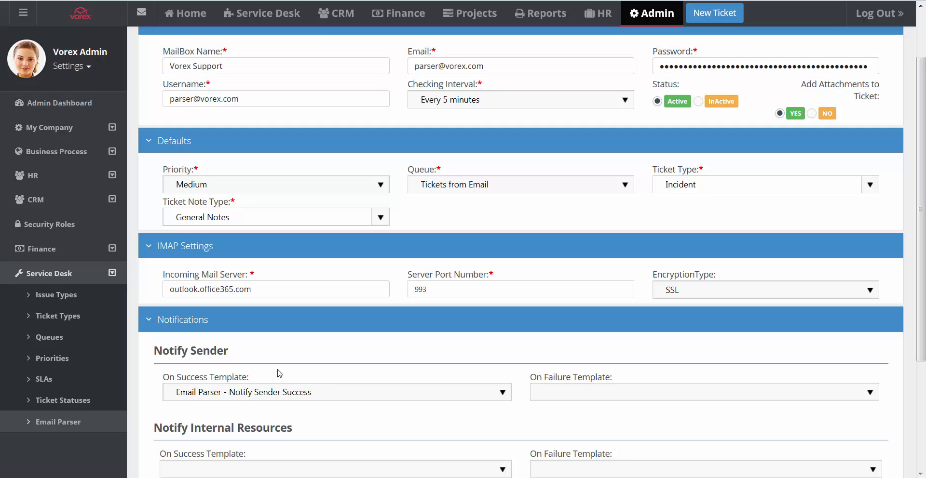
Step: Set the success template for notifying internal resources to Notify Technician New Ticket assigned
scroll(163, 375, "down", 2)
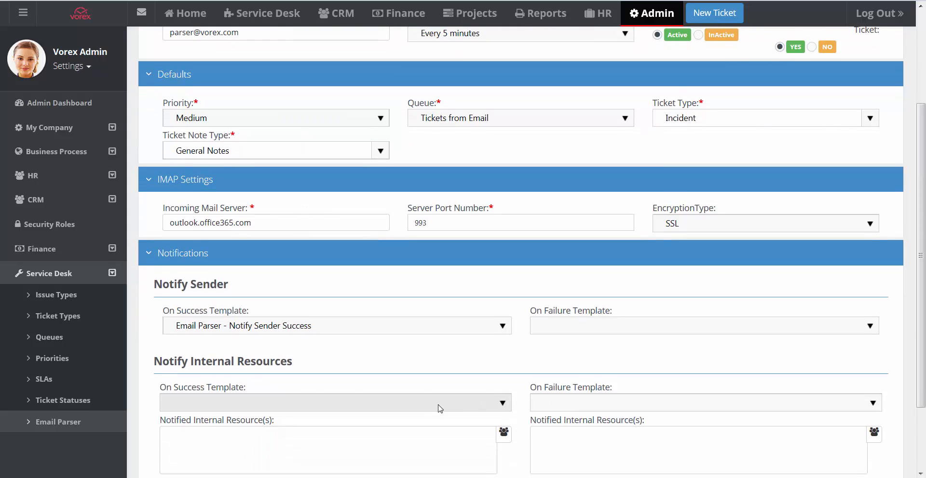
left_click(403, 408)
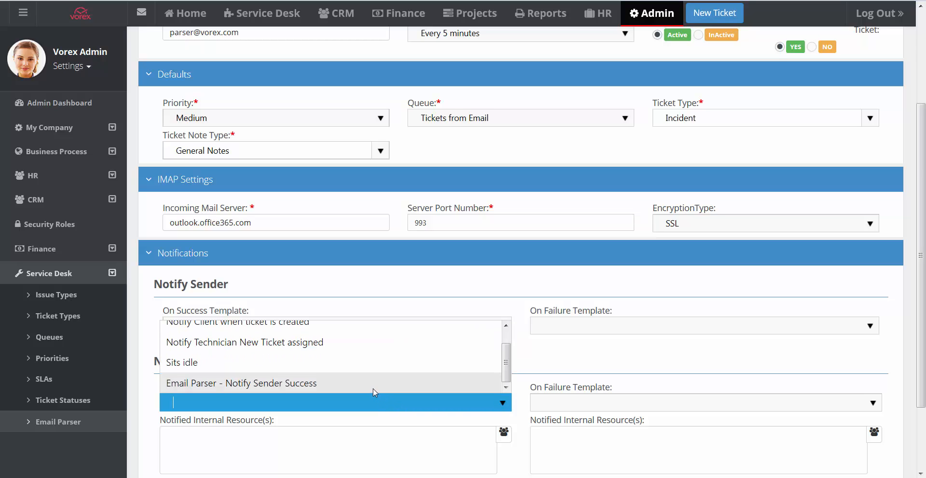
left_click(366, 344)
left_click(170, 437)
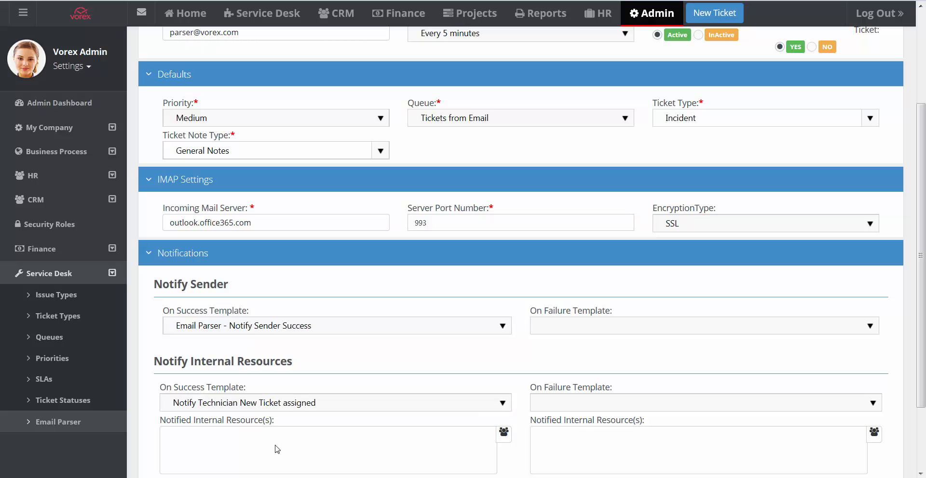
Step: Add the first, second and sixth listed employees as notified internal resources for the success template
left_click(503, 432)
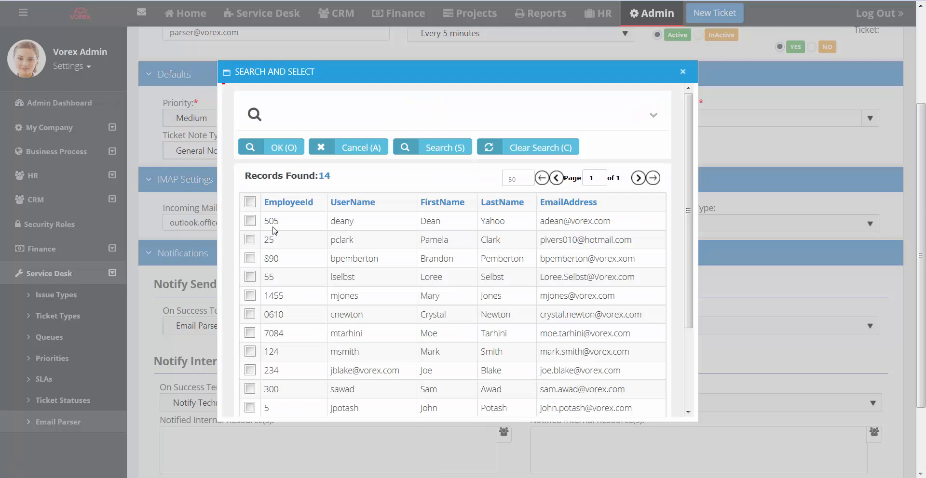
left_click(249, 222)
left_click(250, 239)
left_click(250, 314)
left_click(284, 148)
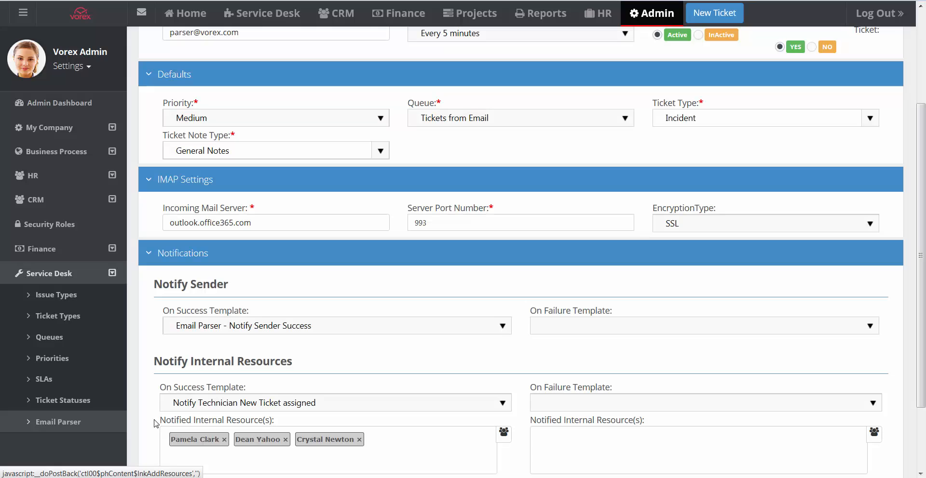
Step: Check the information on the Notified Other(s) field and return to the mailbox list
scroll(156, 427, "down", 2)
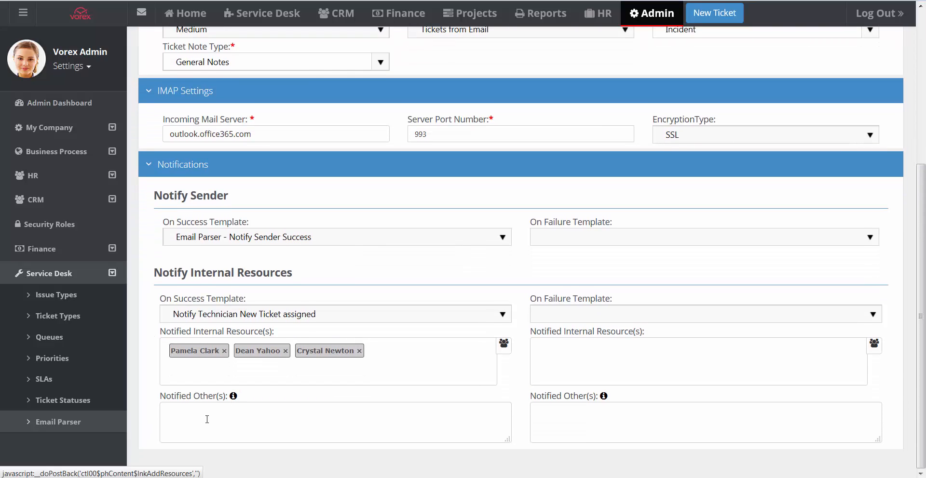
mouse_move(232, 397)
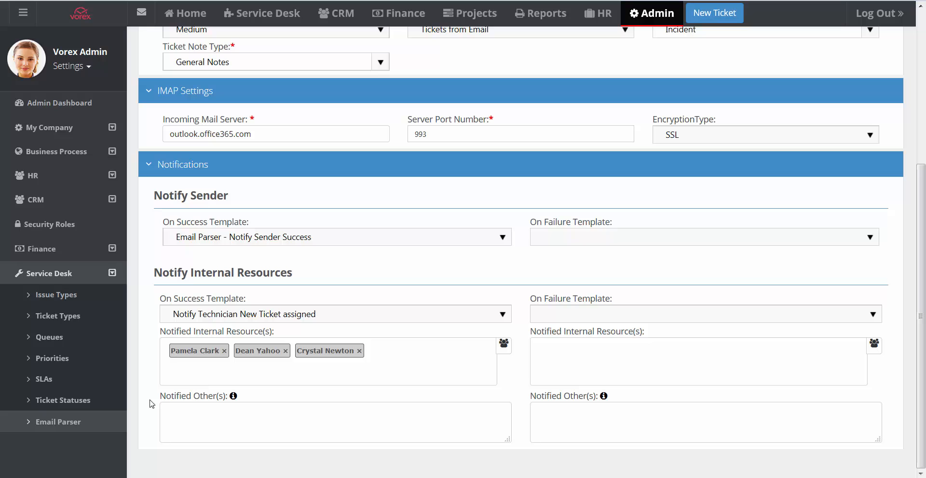
scroll(152, 404, "up", 5)
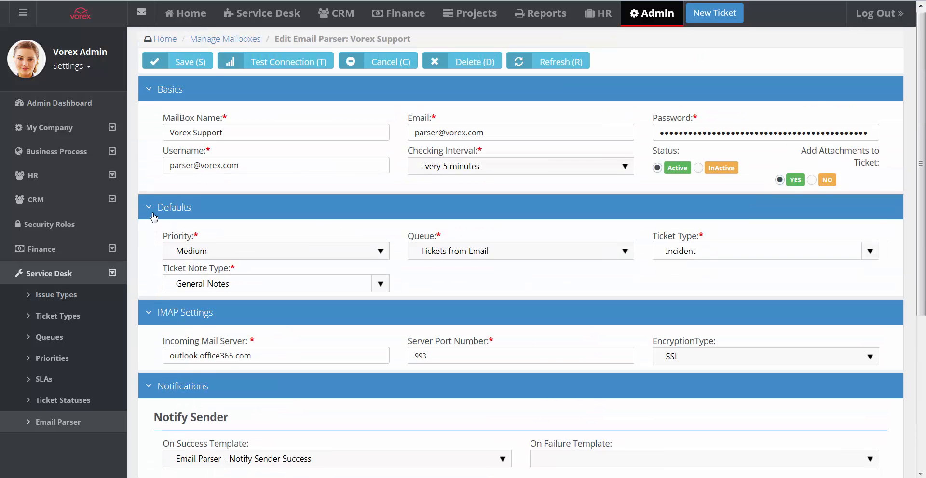
left_click(218, 41)
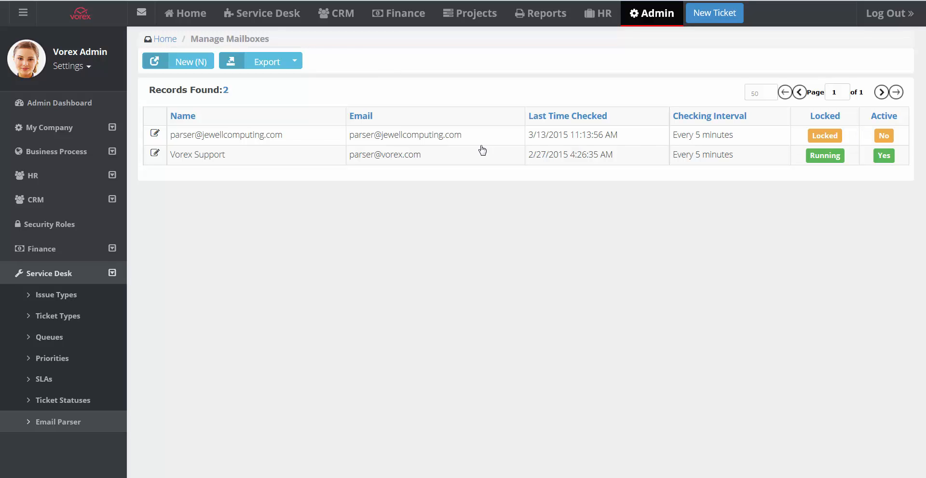
Step: In the inactive, locked mailbox, enter the mailbox password and test the mail connection
left_click(259, 140)
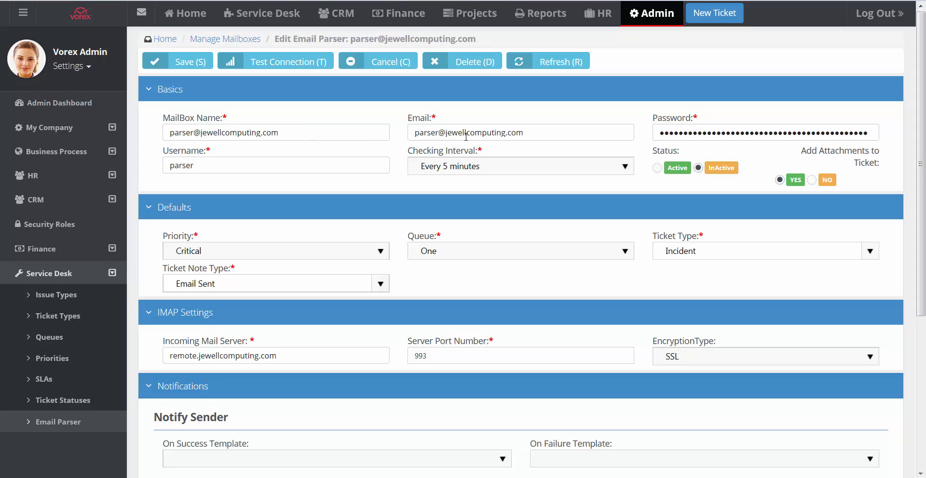
double_click(663, 132)
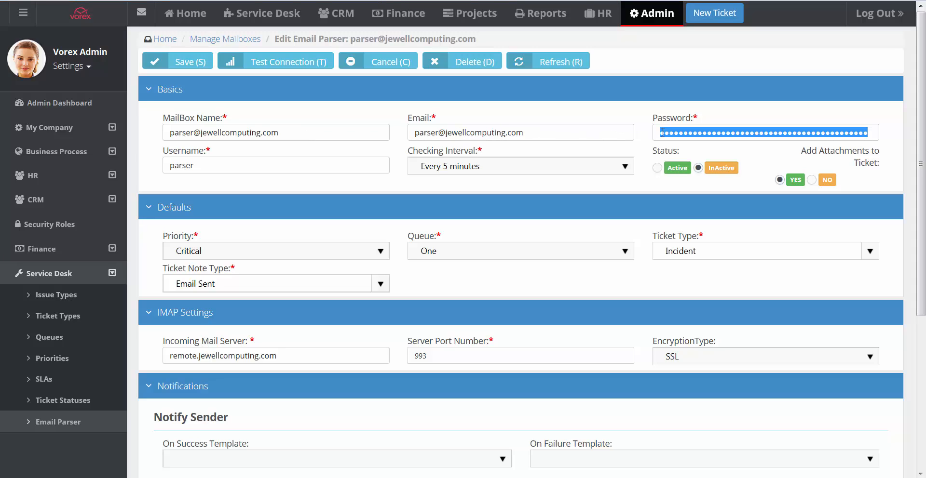
type("********")
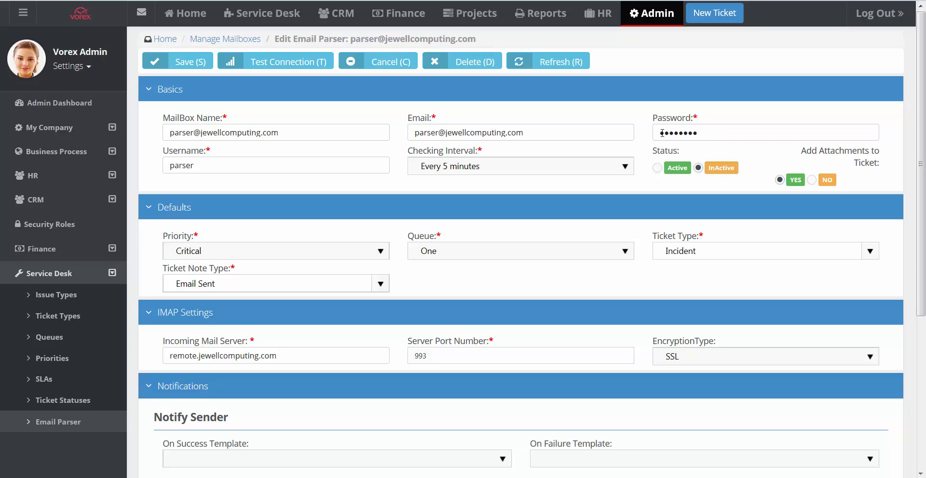
left_click(300, 64)
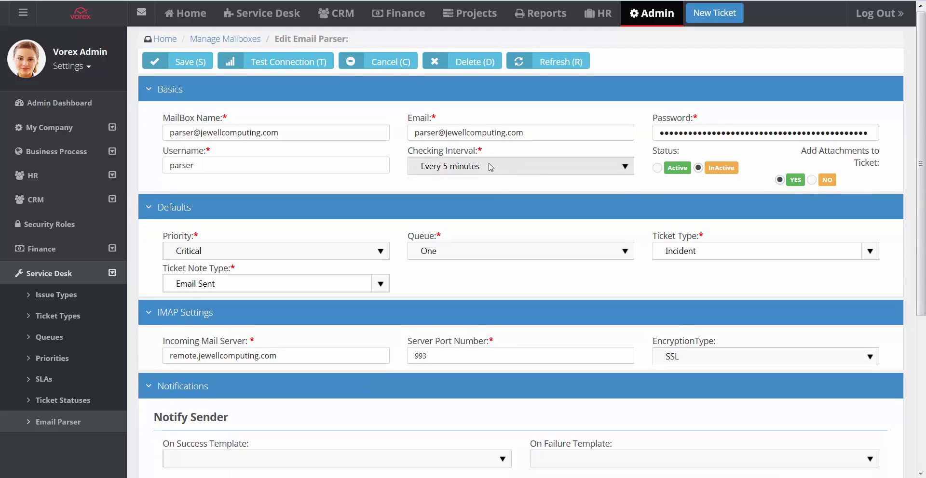
Step: Return to the mailbox list and reopen the locked mailbox
left_click(196, 42)
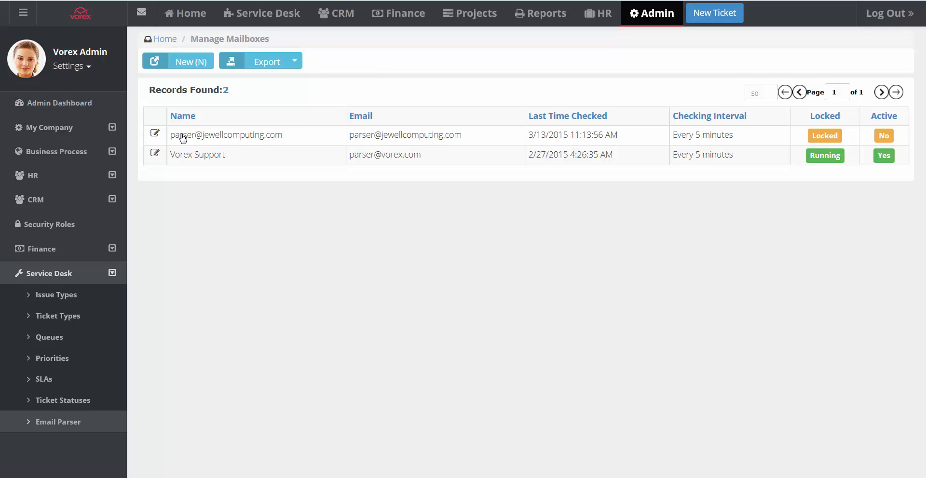
left_click(182, 135)
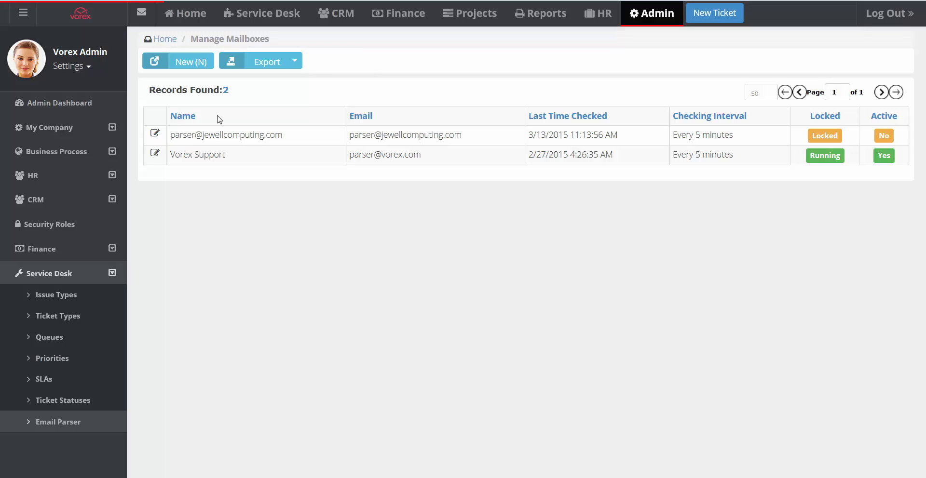